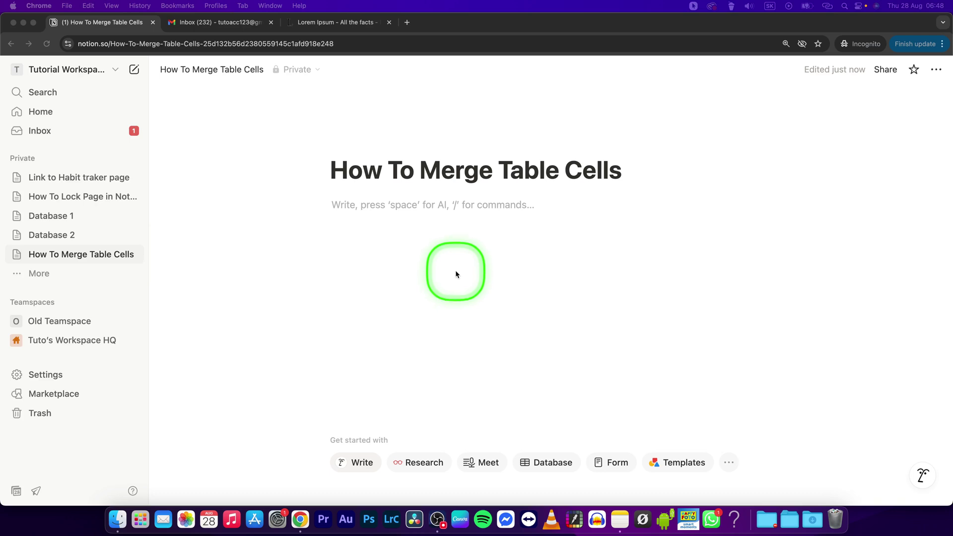
Insert a three-by-three table on the page using /table
click(378, 213)
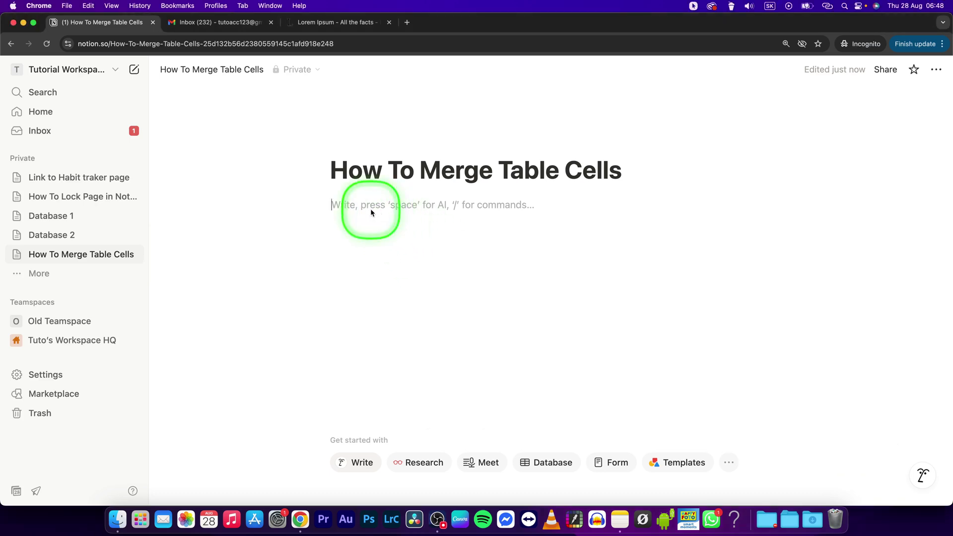
click(442, 210)
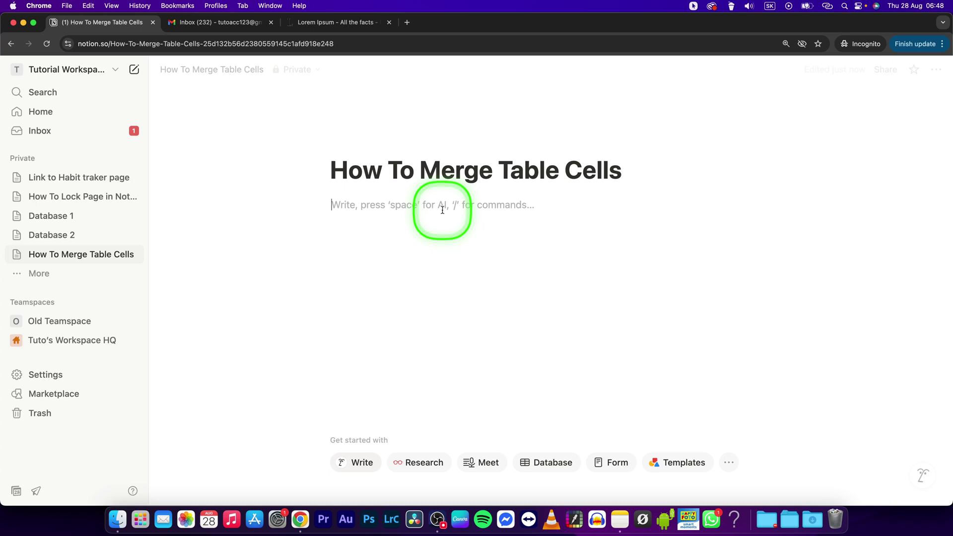
text(/tab)
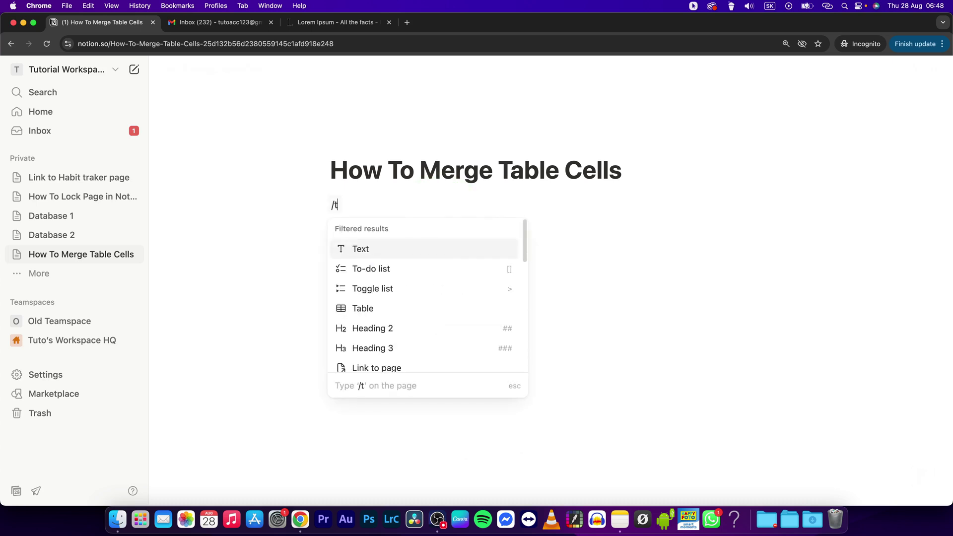
text(le)
key(Return)
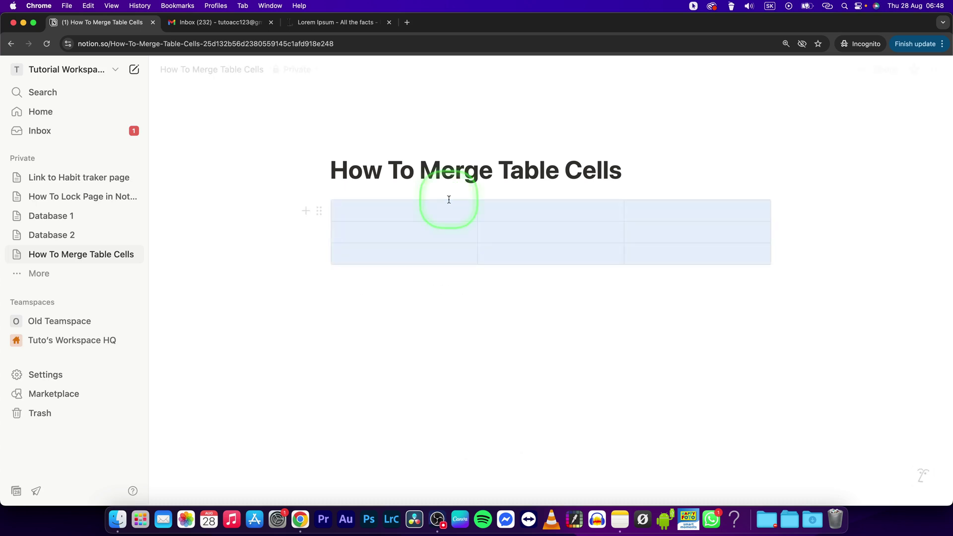
Delete the table's right column, leaving two columns and three rows
click(615, 211)
click(689, 207)
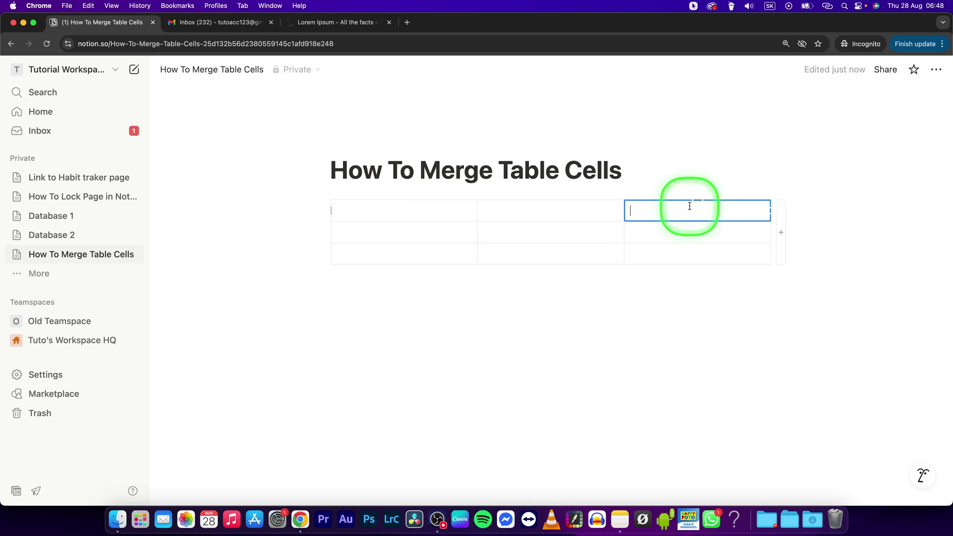
click(698, 199)
click(727, 336)
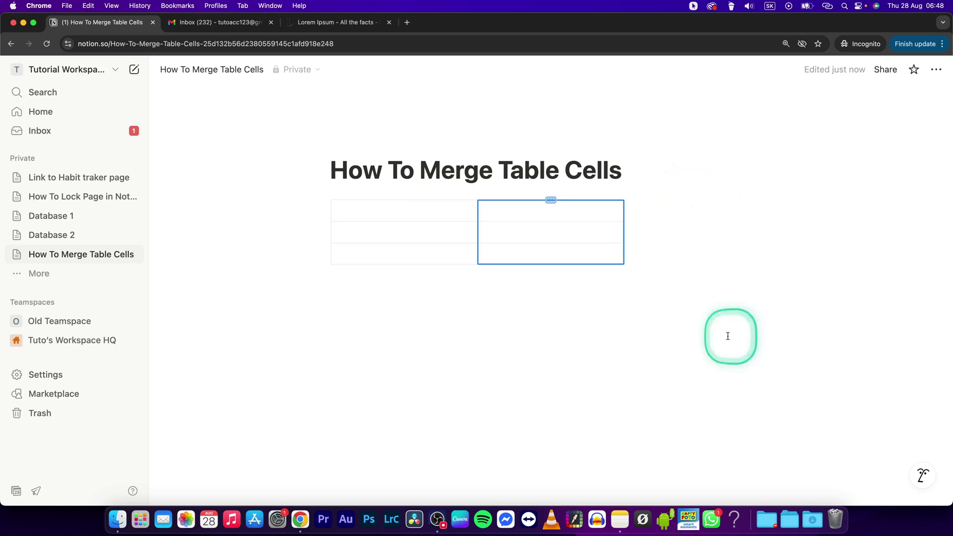
click(417, 211)
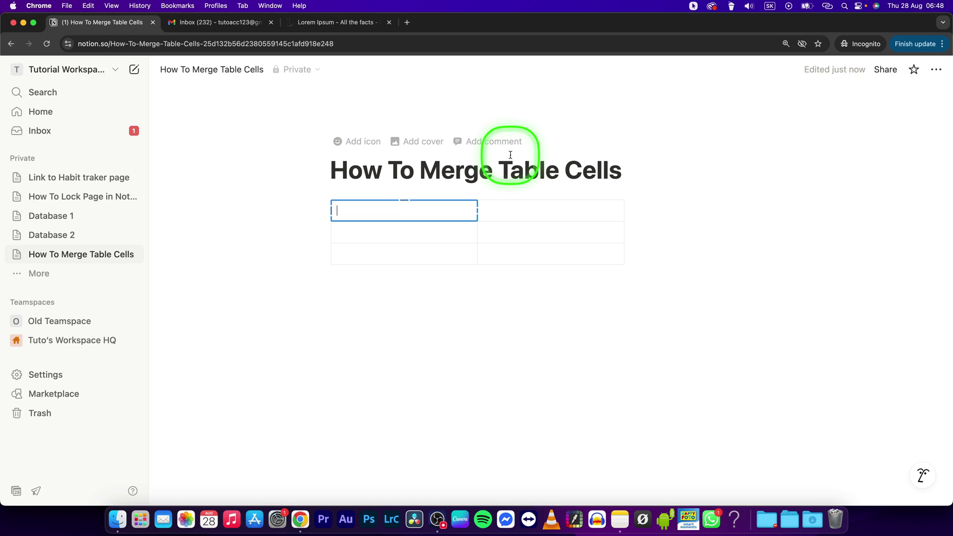
text(a1)
Enter a1–a2, a3–a4 and a5–a6 across the three table rows
click(522, 210)
text(a)
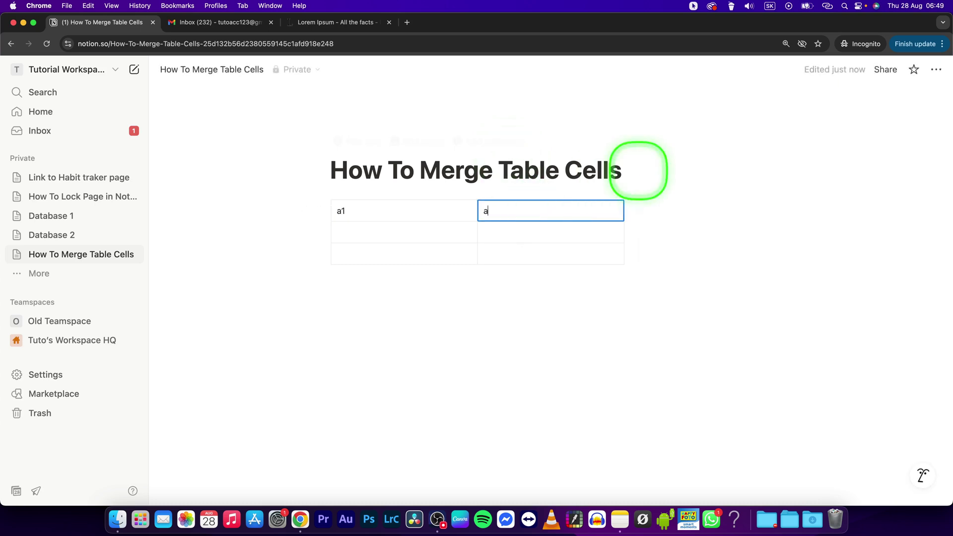
text(2)
click(417, 232)
text(a3)
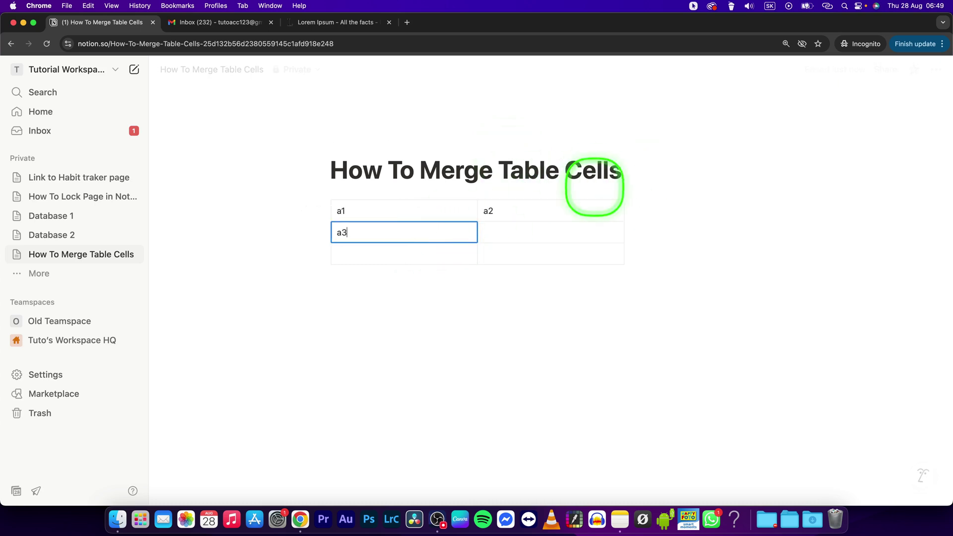
click(596, 233)
text(a4)
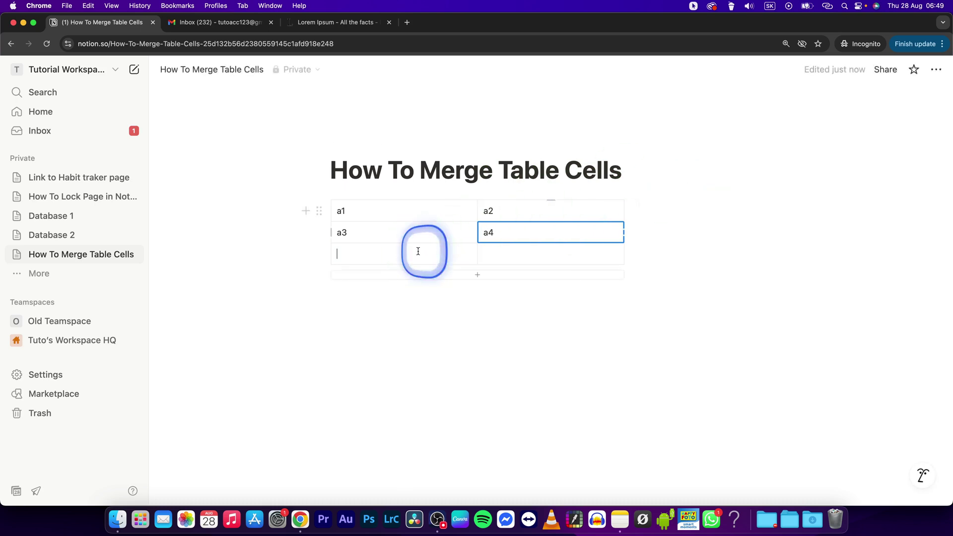
click(421, 251)
text(a5)
click(556, 254)
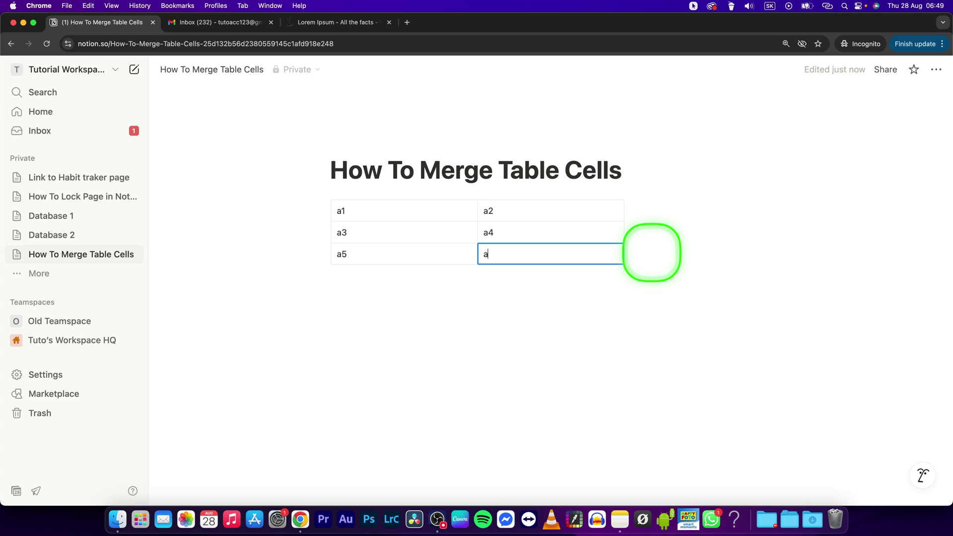
text(a6)
click(472, 320)
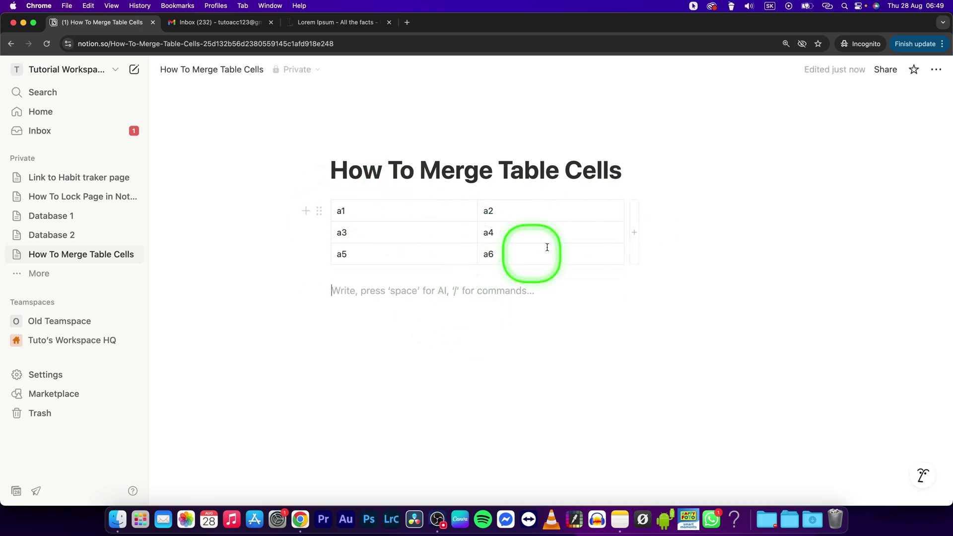
mouse_move(360, 211)
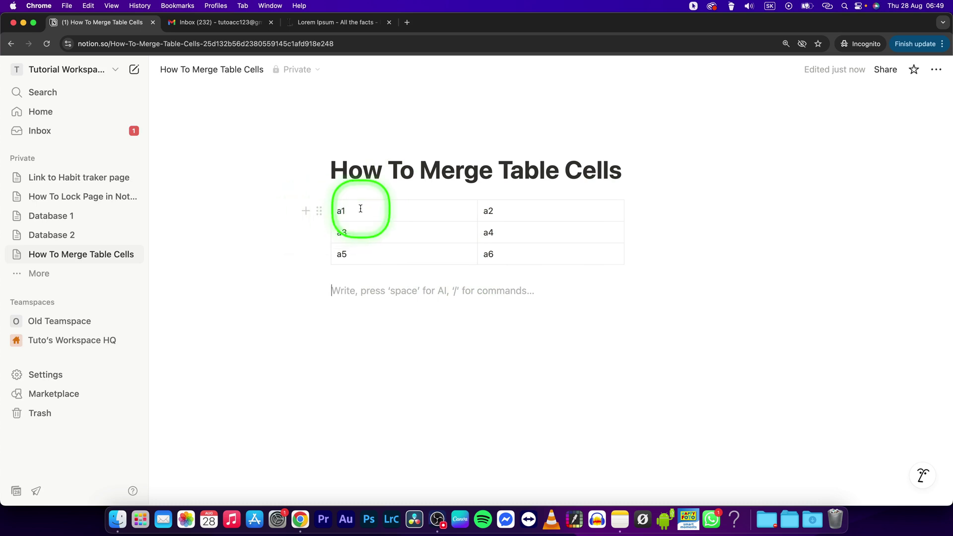
Select all six table cells and open the table block's action menu
click(388, 212)
drag(388, 211, 514, 254)
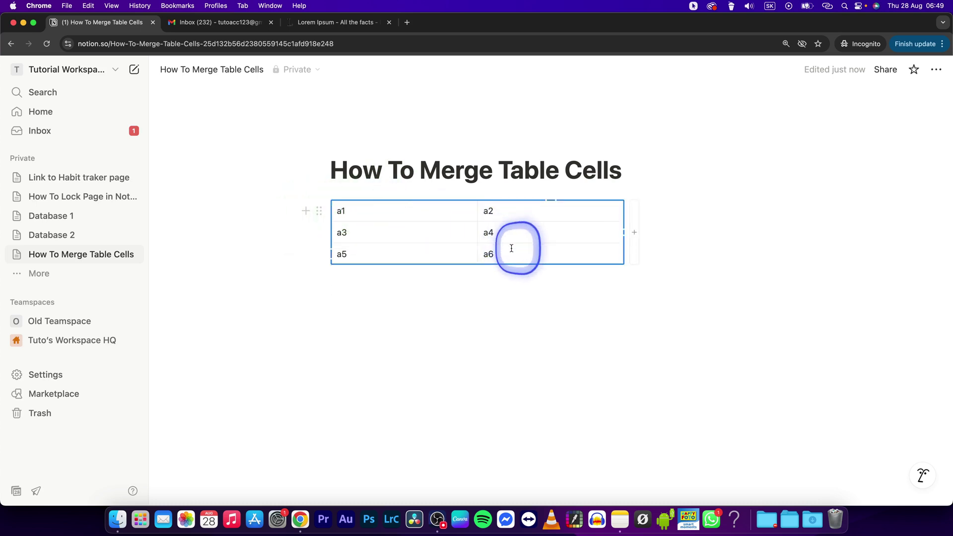
click(319, 211)
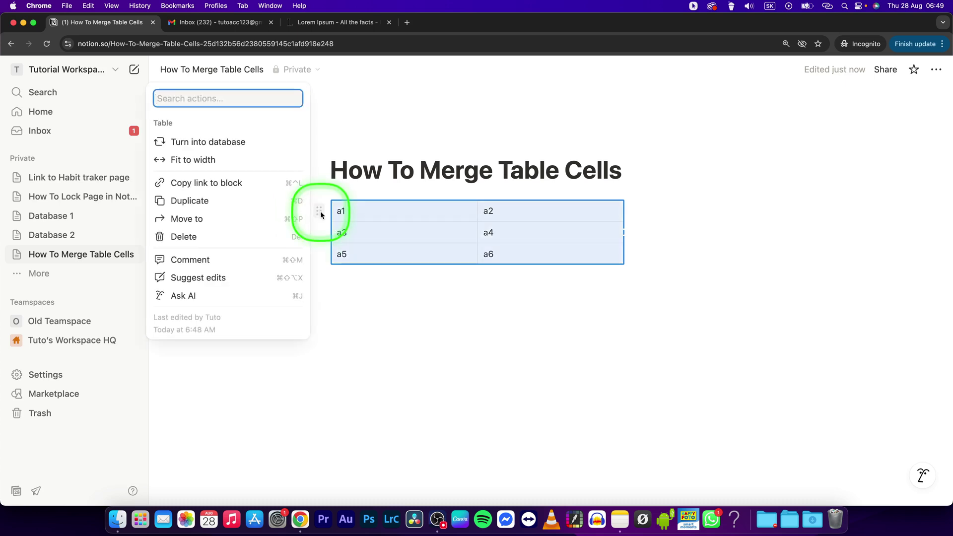
Ask AI to 'merge columns', accept the single-column result, and deselect the table
click(246, 296)
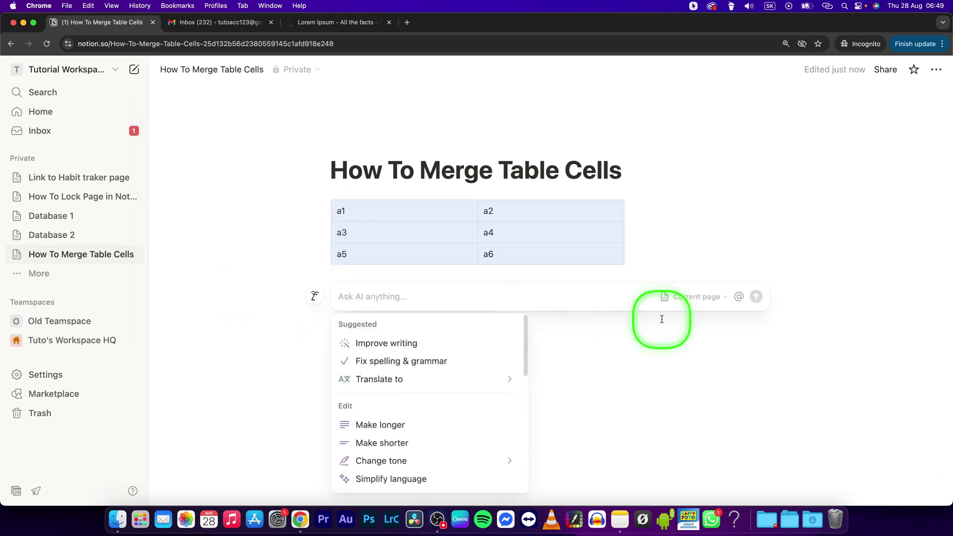
text(mer)
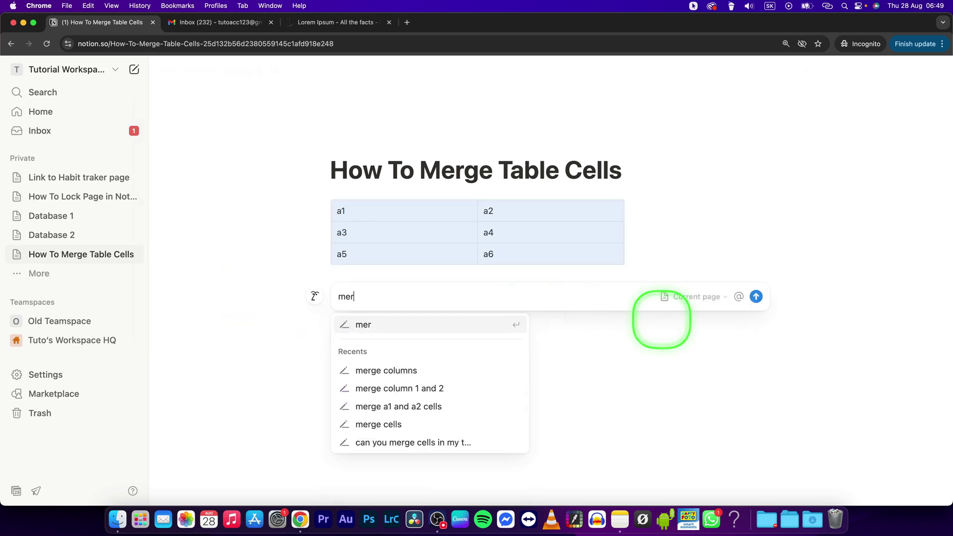
text(ge columns)
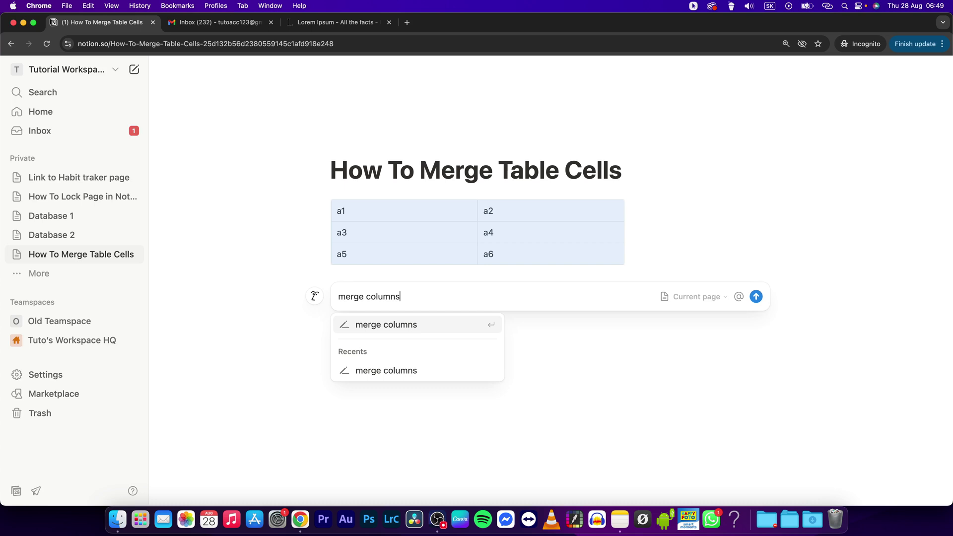
key(Return)
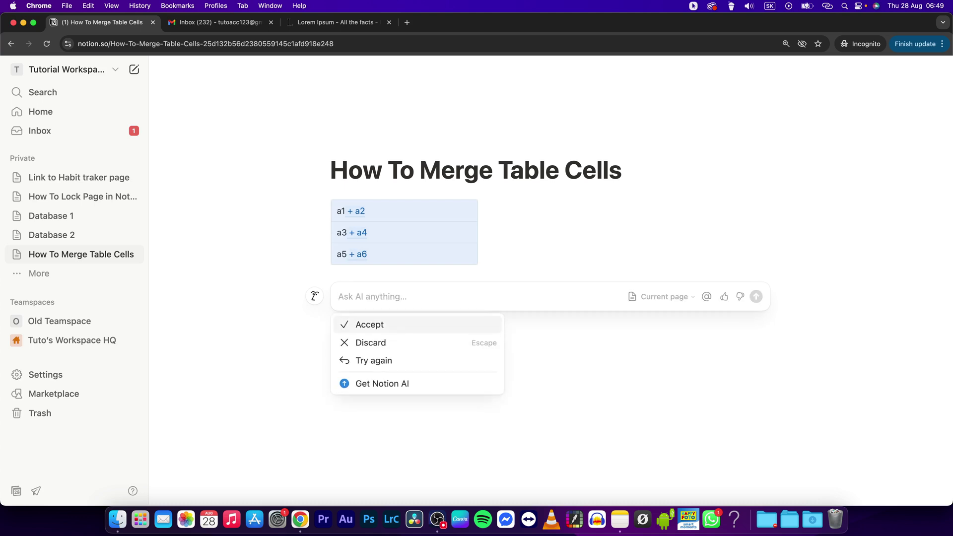
click(369, 325)
click(517, 342)
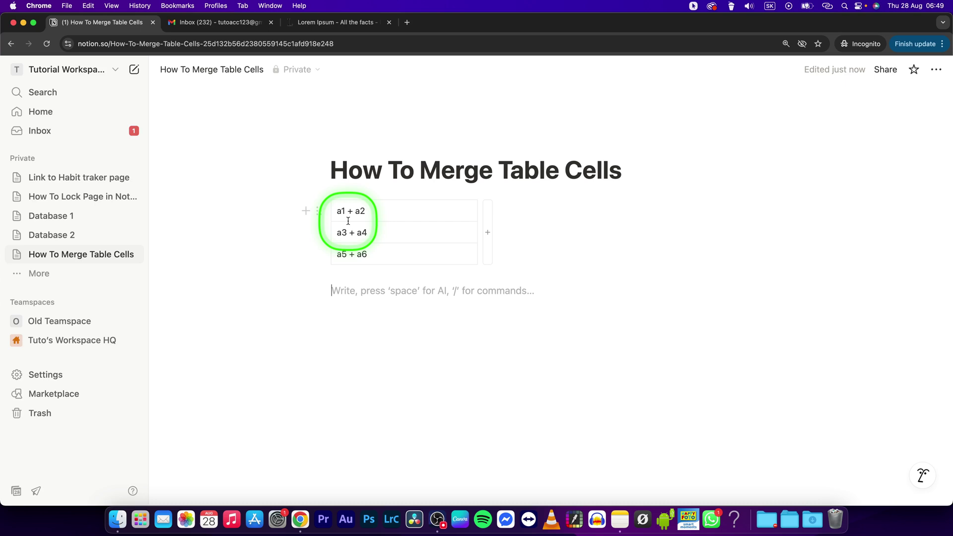
click(356, 325)
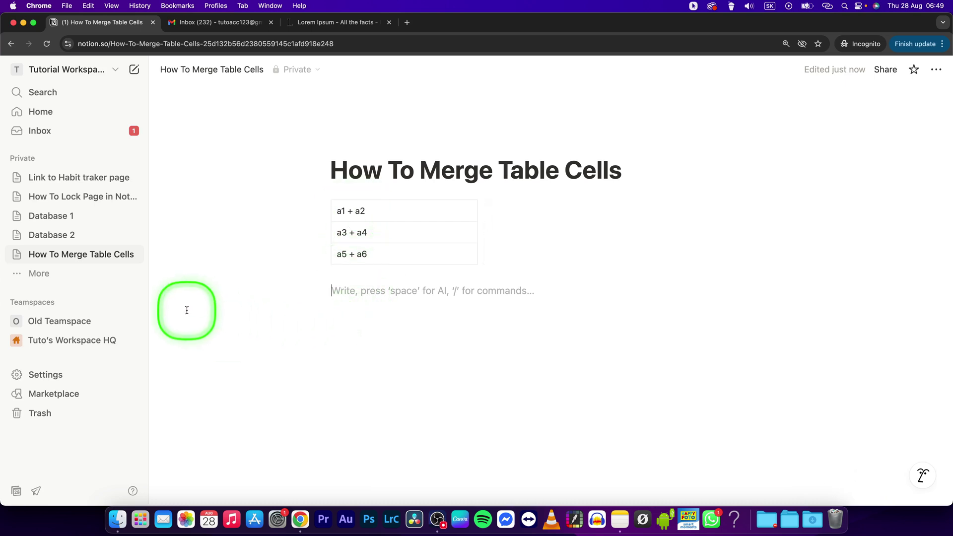